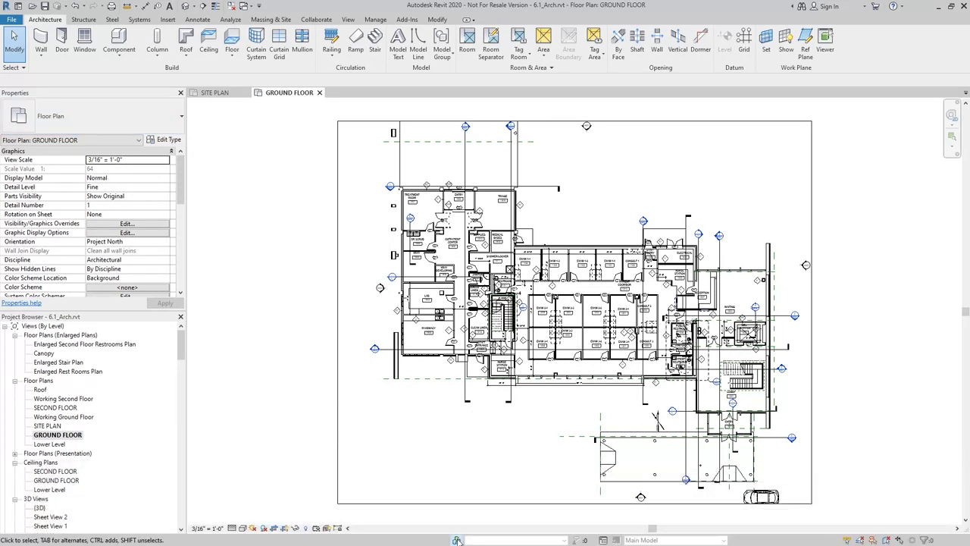
- Enable worksharing with default worksets: Shared Levels and Grids for levels and grids, Workset1 for the rest
{"action": "left_click", "coordinate": [457, 540]}
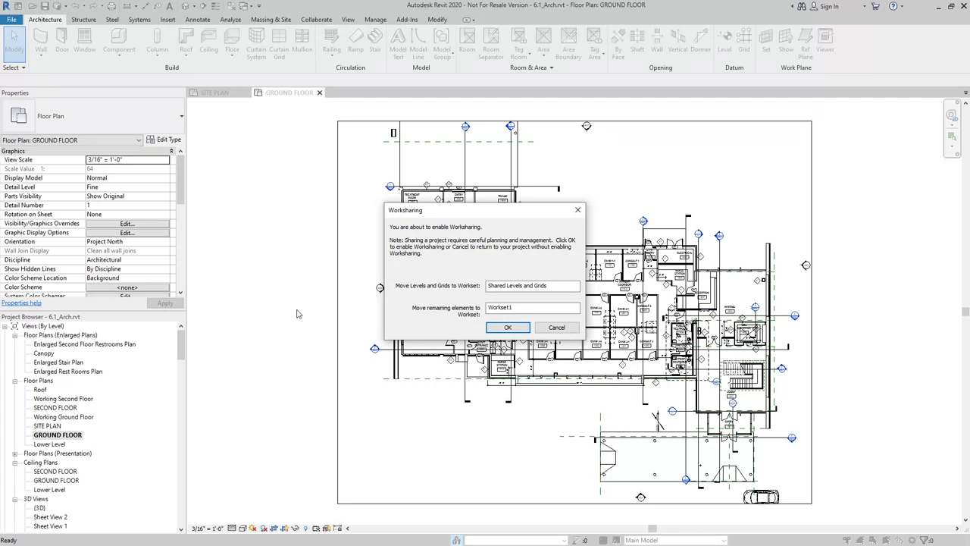
{"action": "left_click", "coordinate": [509, 326]}
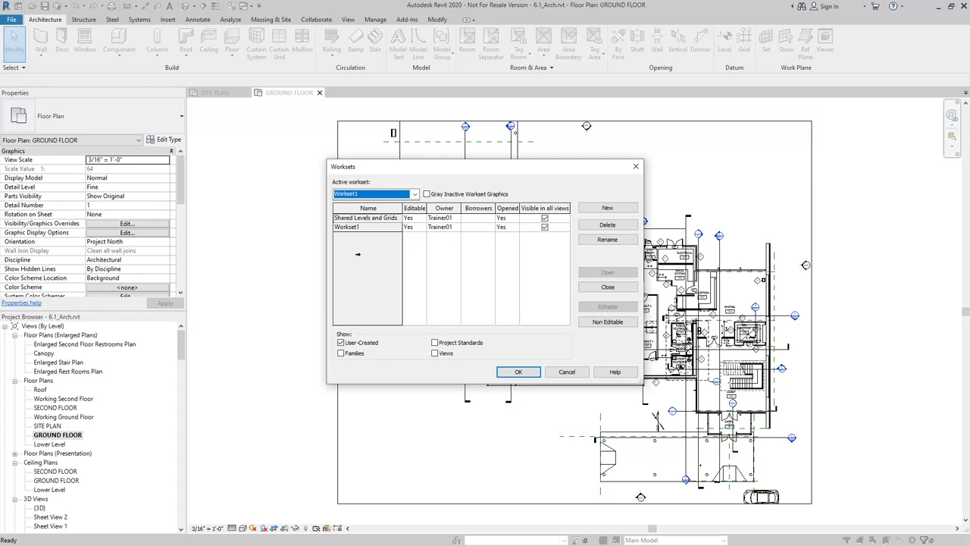
{"action": "left_click", "coordinate": [519, 371]}
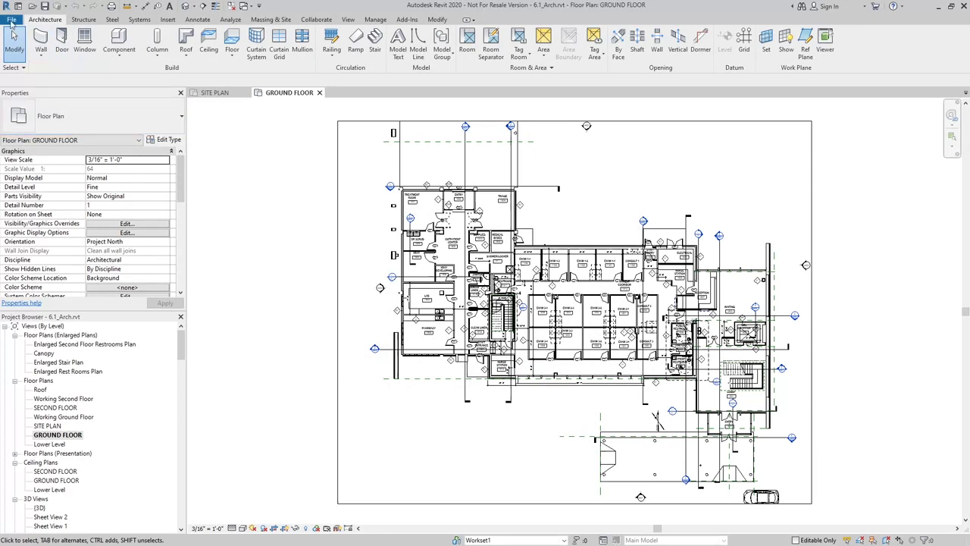
- Save the project as 6.1_Arch.rvt in Lesson 6 with Make this a Central Model enabled
{"action": "left_click", "coordinate": [11, 19]}
{"action": "mouse_move", "coordinate": [36, 140]}
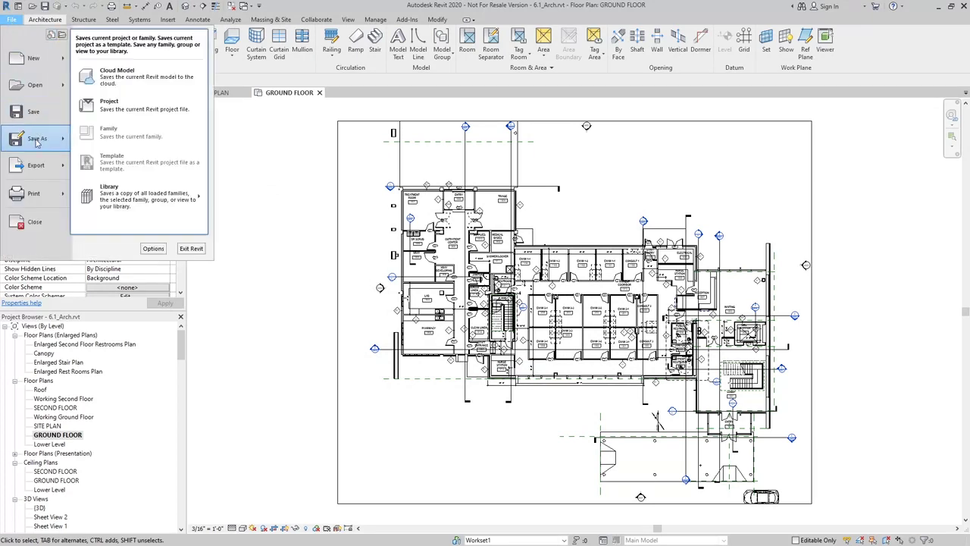
{"action": "left_click", "coordinate": [153, 114]}
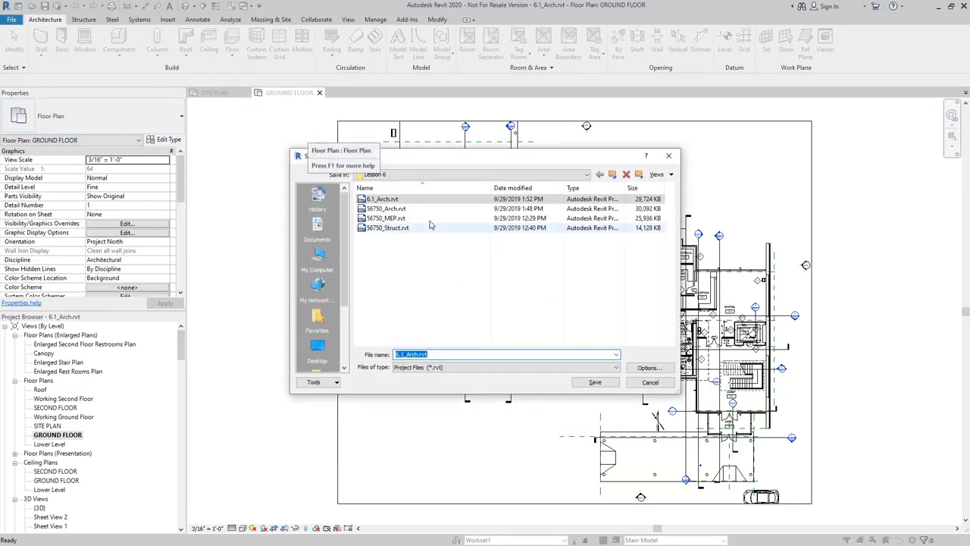
{"action": "left_click", "coordinate": [658, 371]}
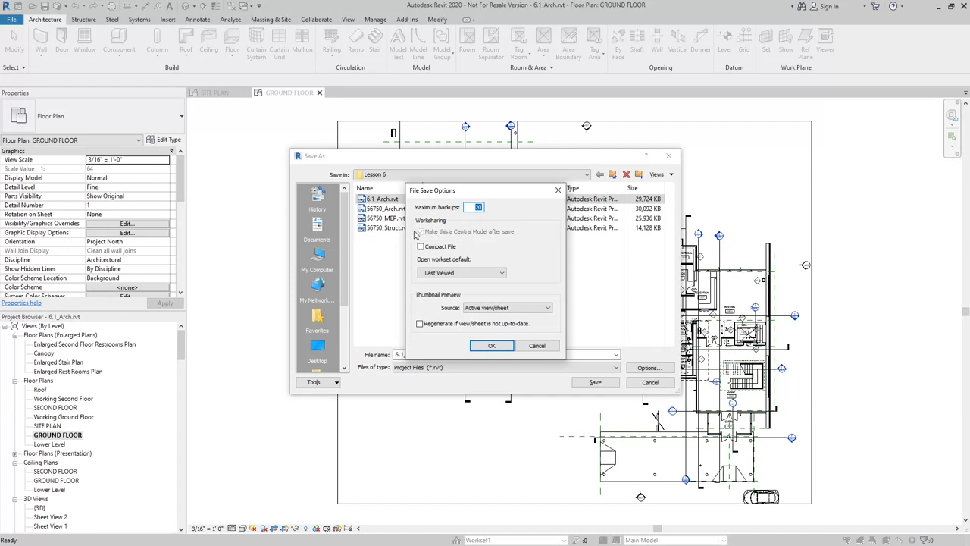
{"action": "left_click", "coordinate": [492, 346]}
{"action": "left_click", "coordinate": [597, 385]}
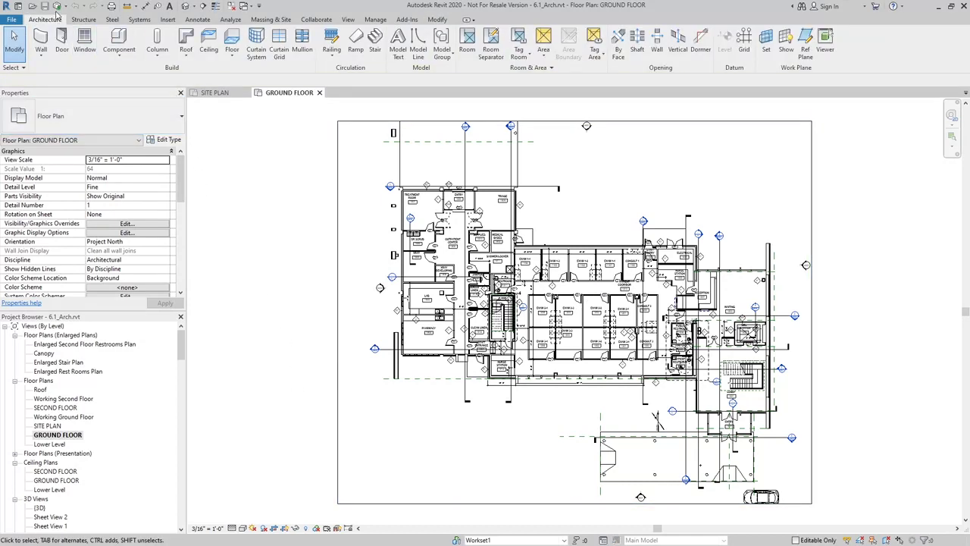
- Synchronize with central, then set Workset1's Editable value to No
{"action": "left_click", "coordinate": [58, 9]}
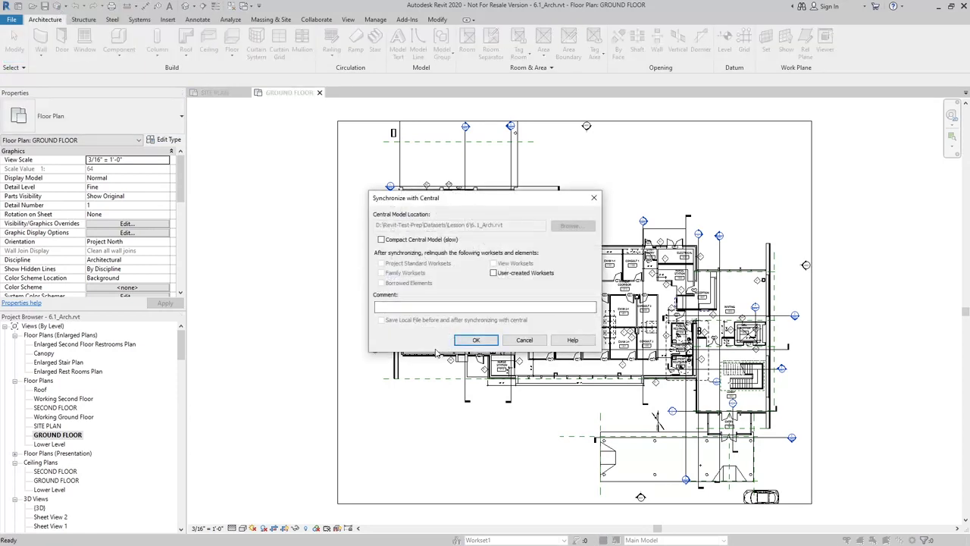
{"action": "left_click", "coordinate": [476, 339]}
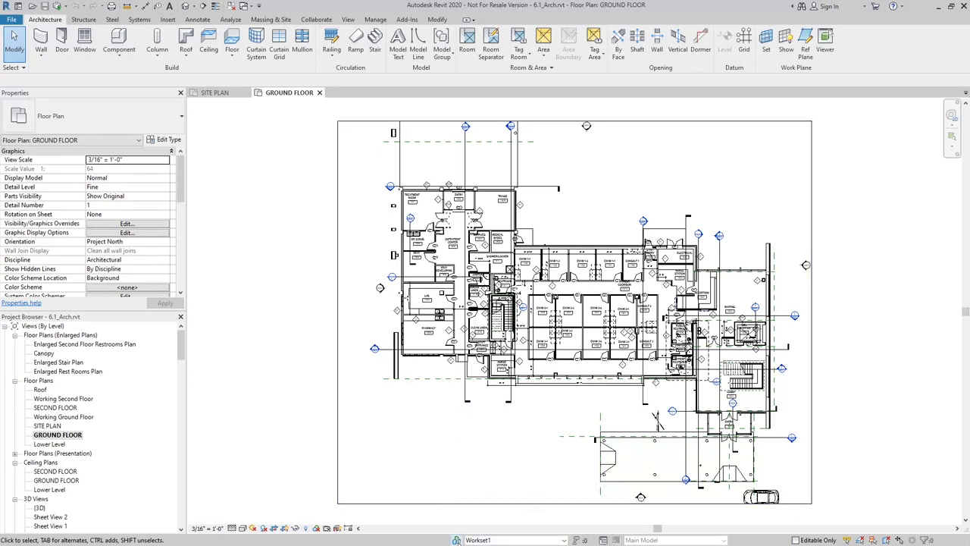
{"action": "left_click", "coordinate": [455, 540]}
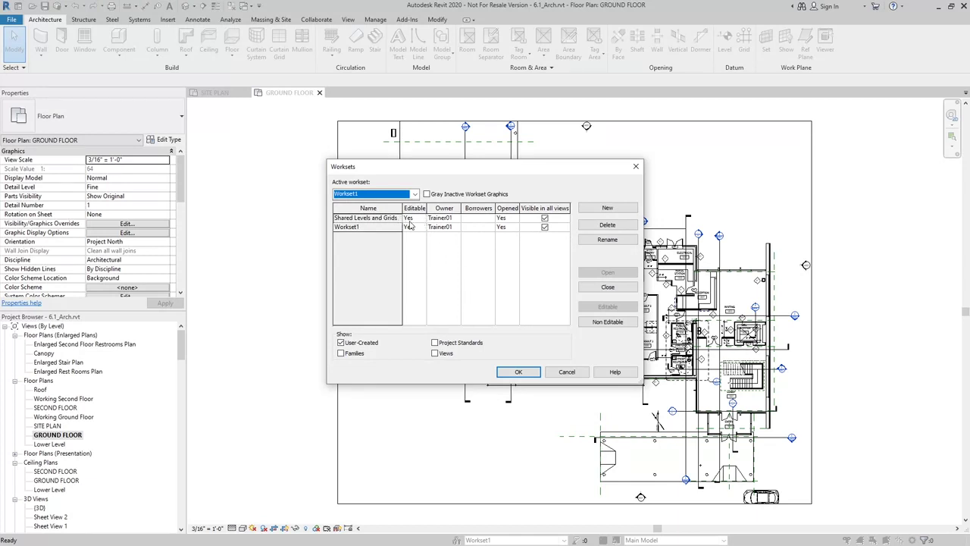
{"action": "left_click", "coordinate": [373, 218]}
{"action": "left_click", "coordinate": [376, 228]}
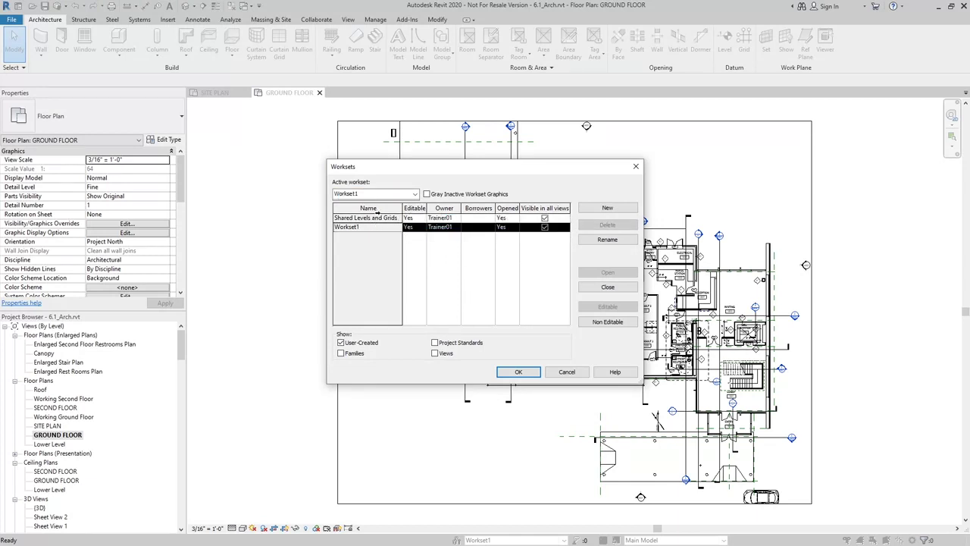
{"action": "left_click", "coordinate": [379, 219]}
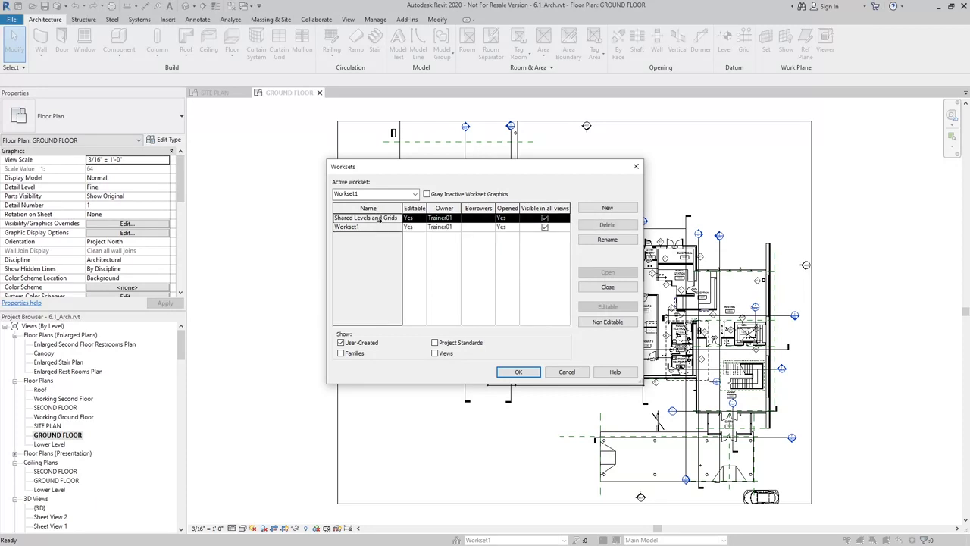
{"action": "left_click", "coordinate": [381, 227]}
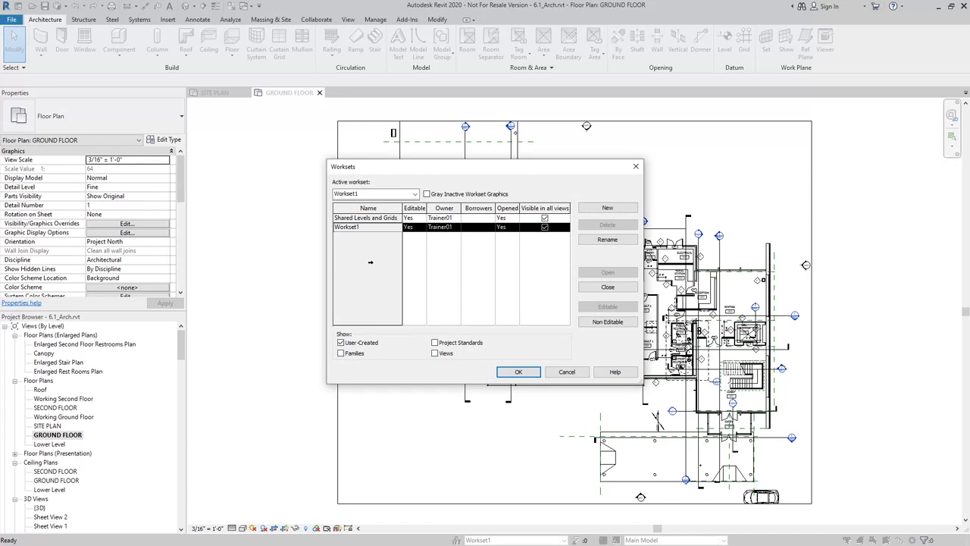
{"action": "left_click", "coordinate": [415, 228]}
{"action": "left_click", "coordinate": [421, 227]}
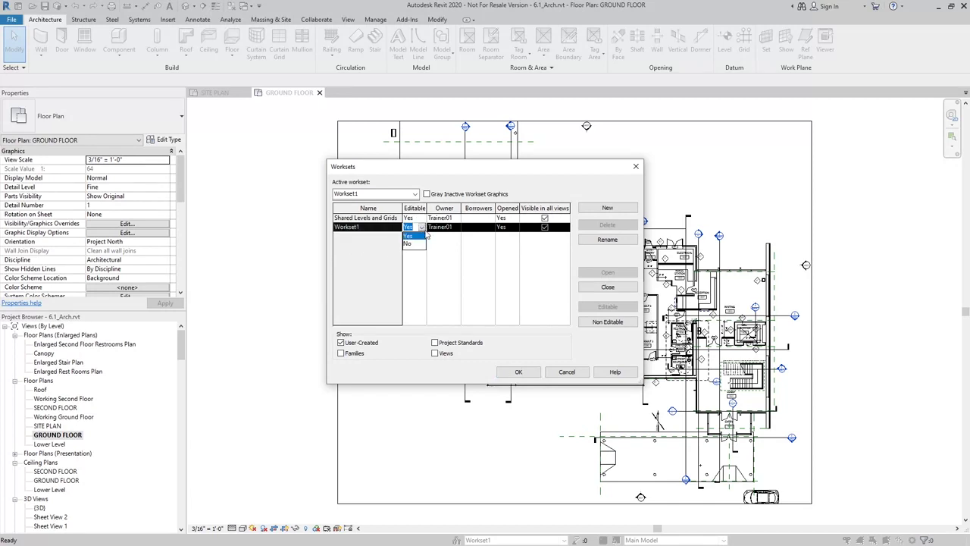
{"action": "left_click", "coordinate": [410, 243]}
- Set Shared Levels and Grids' Editable value to No and apply the workset changes
{"action": "left_click", "coordinate": [415, 218]}
{"action": "left_click", "coordinate": [422, 218]}
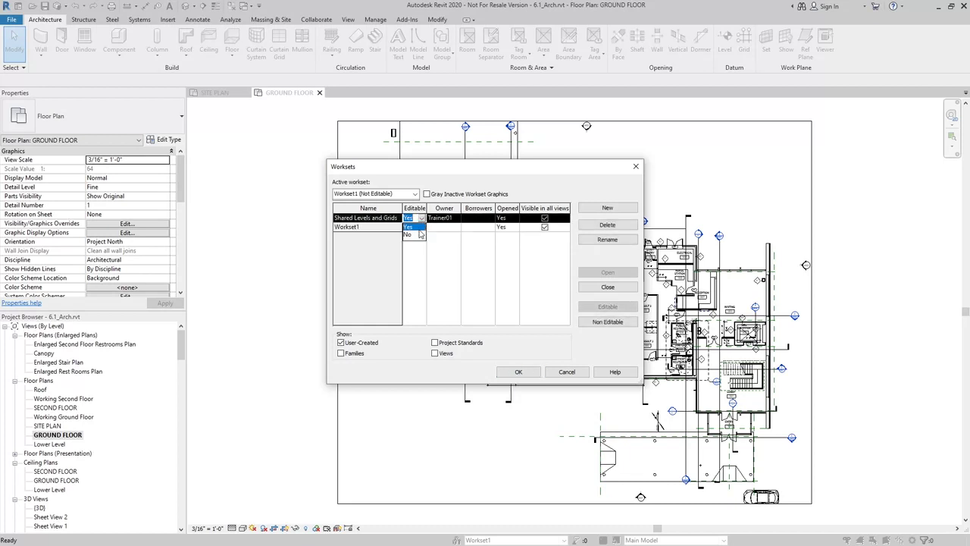
{"action": "left_click", "coordinate": [413, 234]}
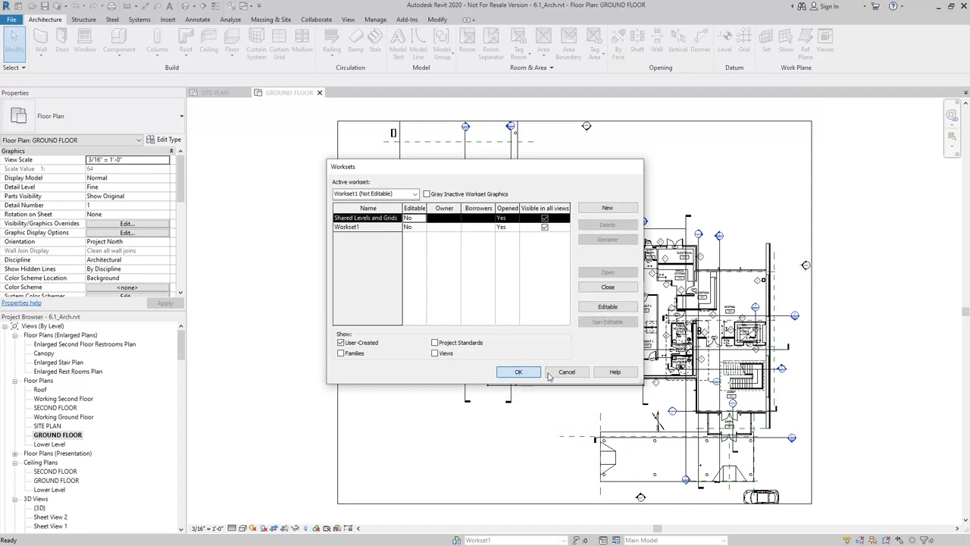
{"action": "left_click", "coordinate": [522, 373]}
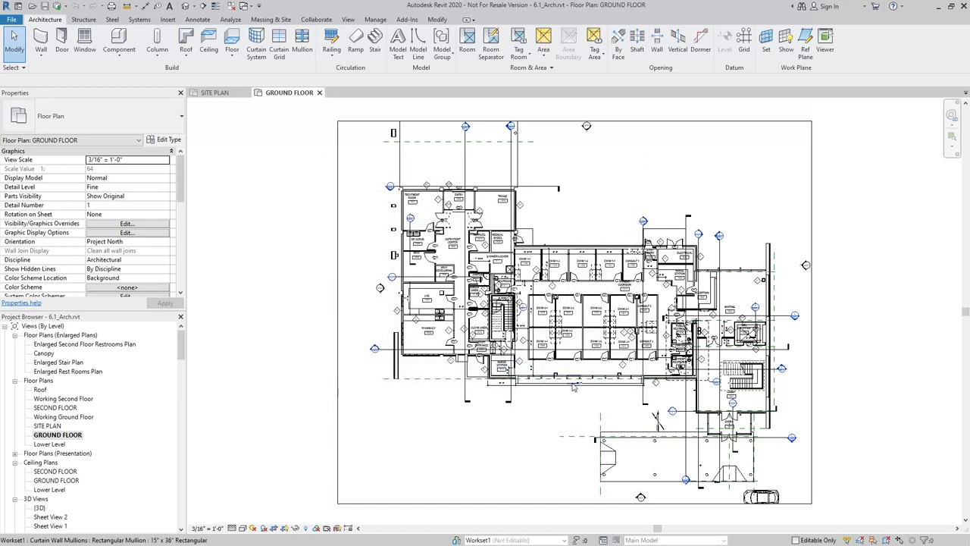
- Synchronize Now with central, then close the GROUND FLOOR view and the model to return Home
{"action": "left_click", "coordinate": [66, 6]}
{"action": "left_click", "coordinate": [102, 44]}
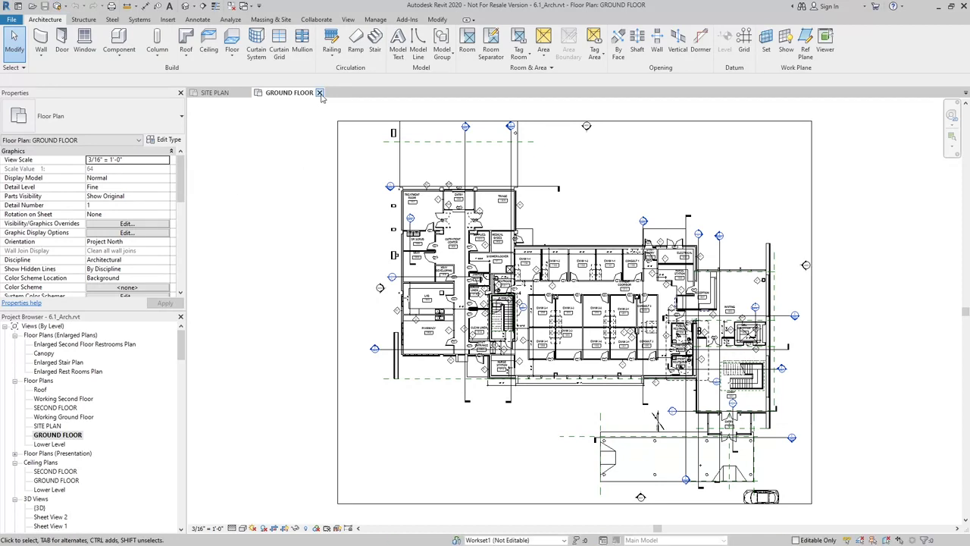
{"action": "left_click", "coordinate": [320, 92]}
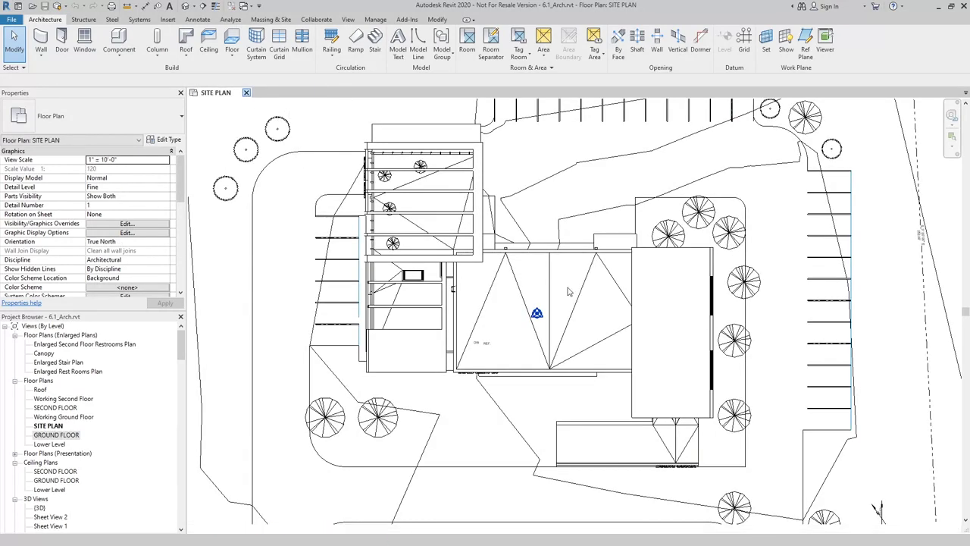
{"action": "key", "text": "ctrl+d"}
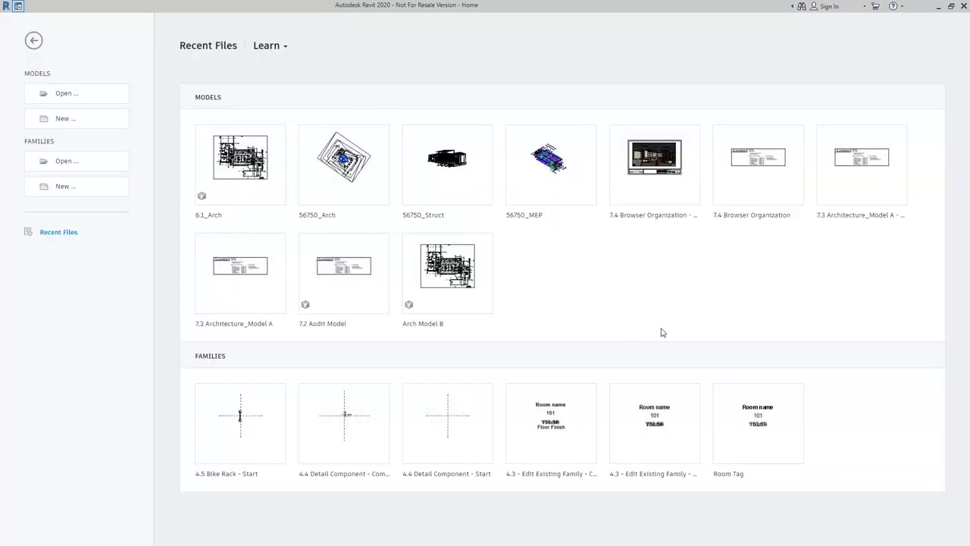
- Open 6.1_Arch.rvt as a new local copy, 6.1_Arch_Trainer01.rvt, on the GROUND FLOOR plan
{"action": "left_click", "coordinate": [95, 95]}
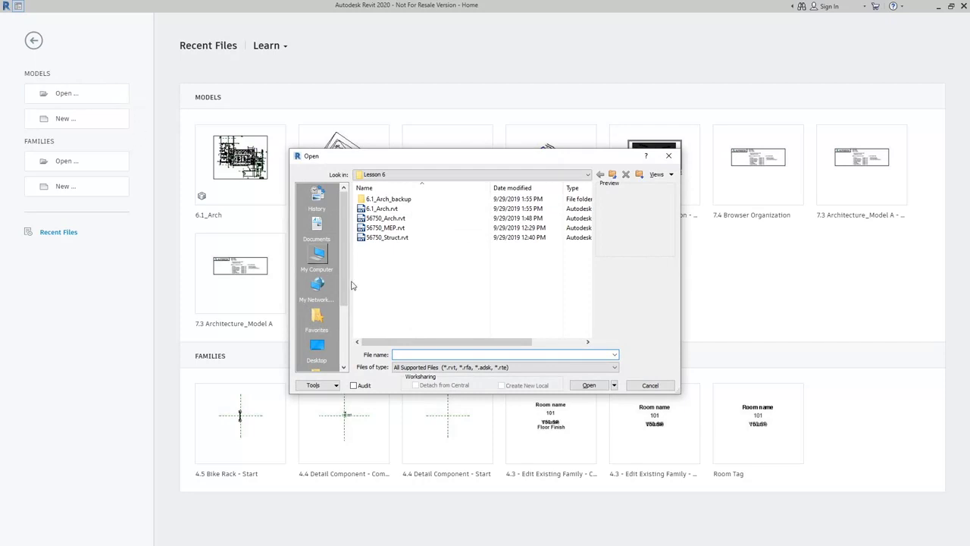
{"action": "left_click", "coordinate": [397, 209]}
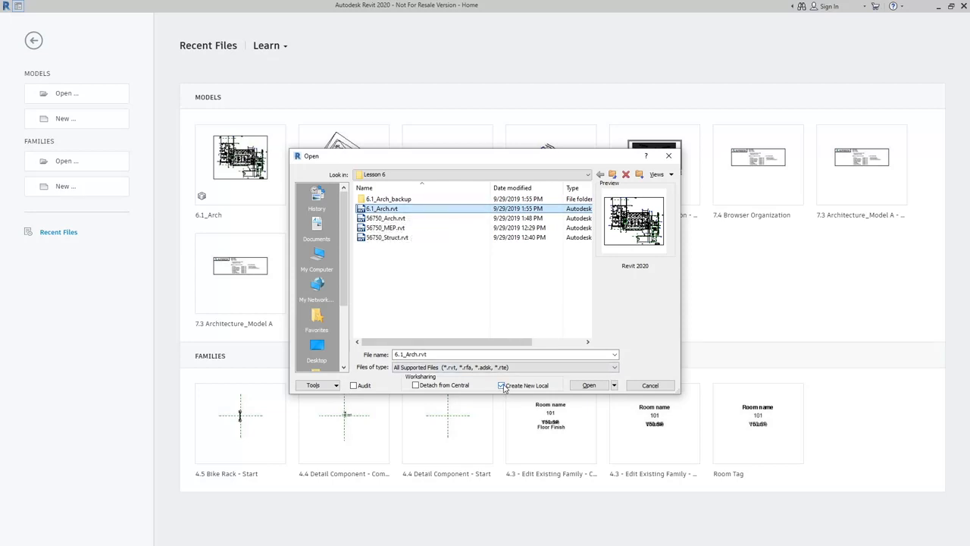
{"action": "left_click", "coordinate": [596, 388]}
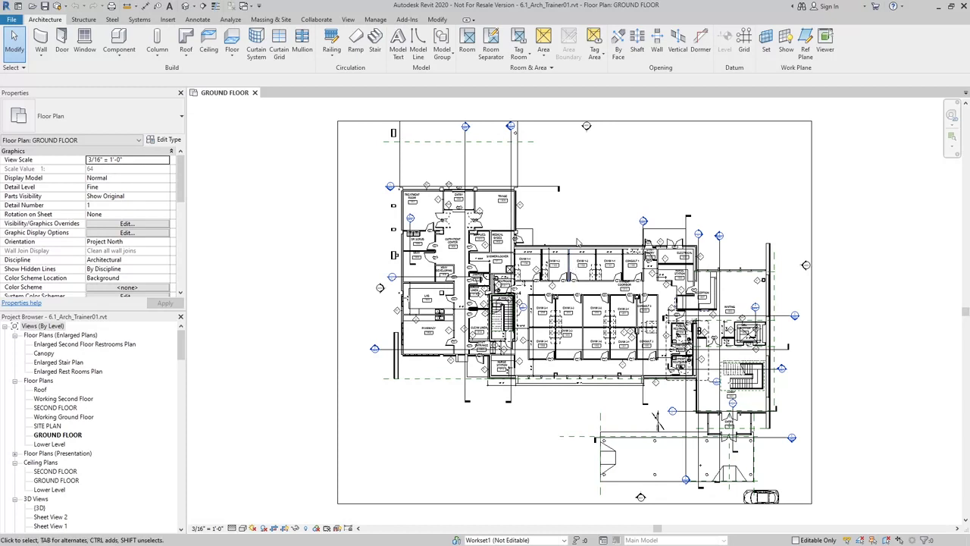
- Add two new worksets named 'Link - MEP' and 'Link - Structural' in the Worksets dialog
{"action": "left_click", "coordinate": [458, 540]}
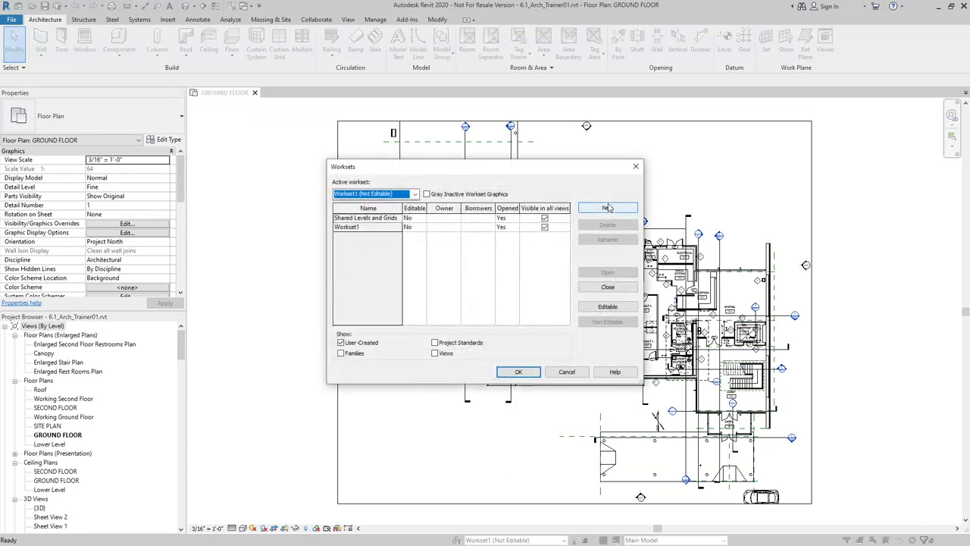
{"action": "left_click", "coordinate": [608, 209]}
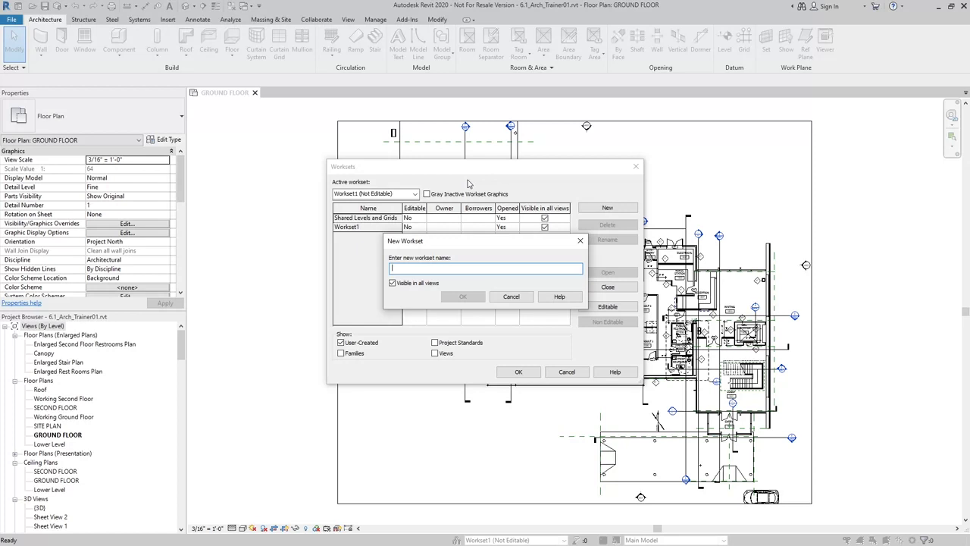
{"action": "type", "text": "Link - MEP"}
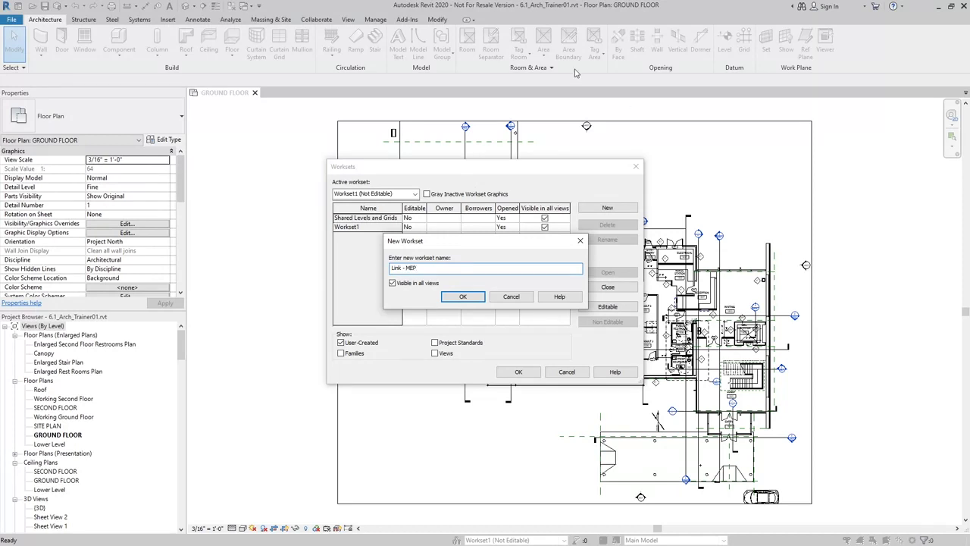
{"action": "left_click", "coordinate": [470, 297]}
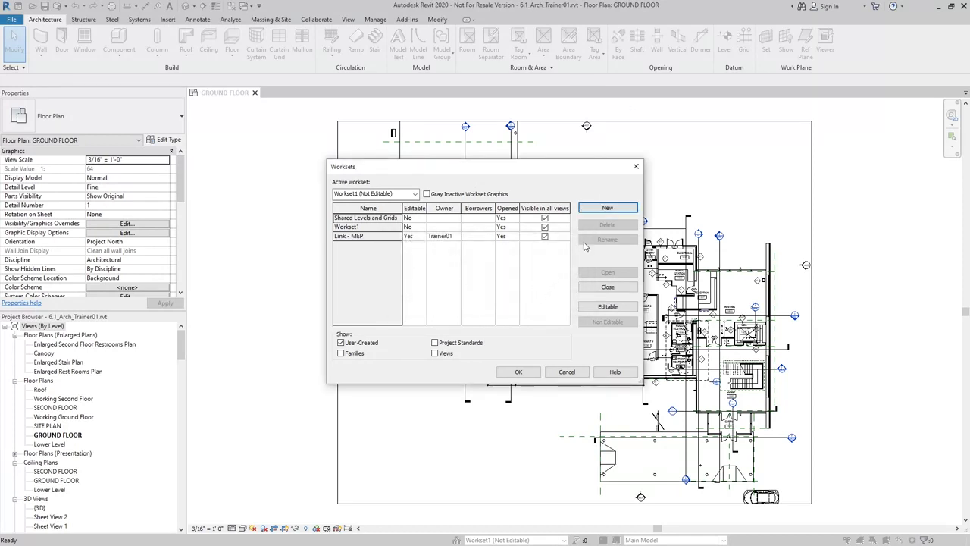
{"action": "left_click", "coordinate": [621, 209]}
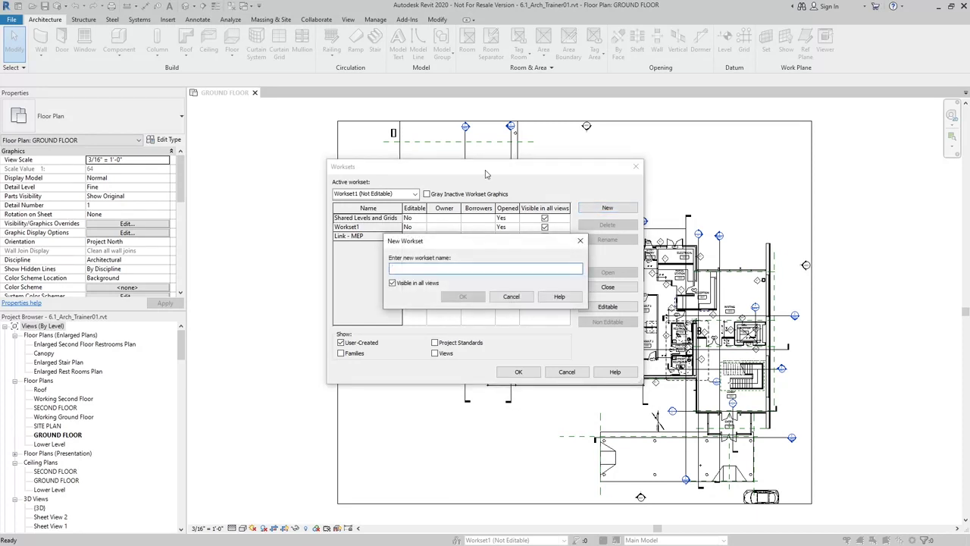
{"action": "type", "text": "Link"}
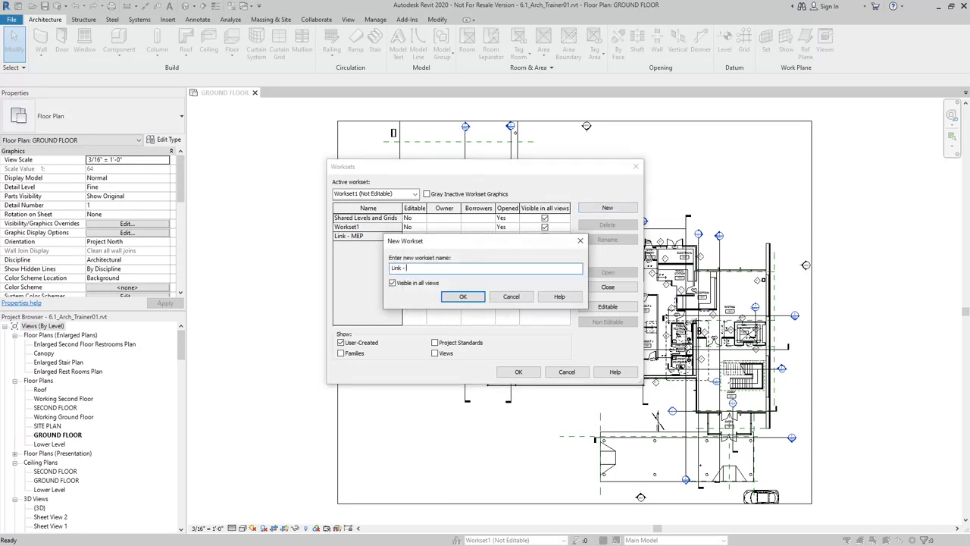
{"action": "type", "text": " - Structural"}
{"action": "left_click", "coordinate": [463, 296]}
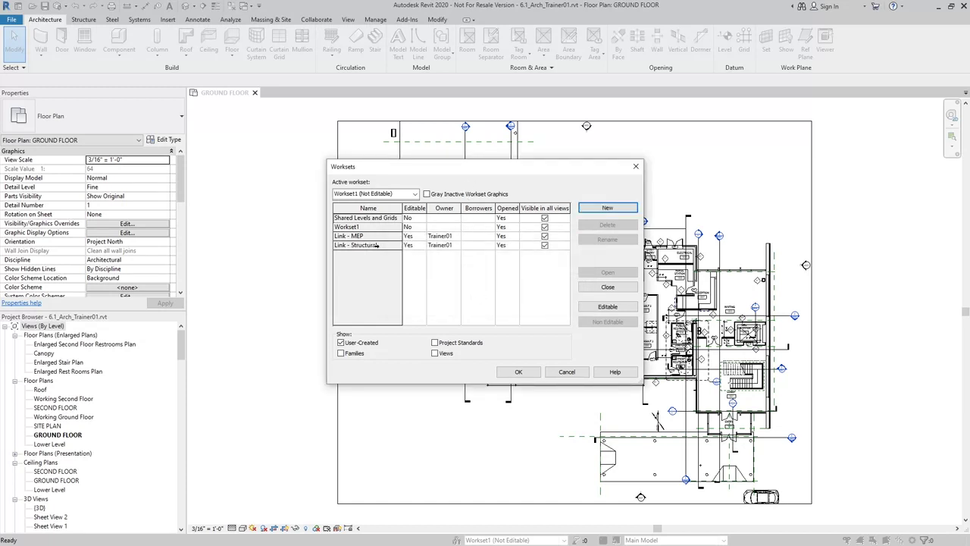
- Try setting Link - MEP to non-editable, dismiss the sync-first warning, and keep Workset1 active
{"action": "left_click", "coordinate": [413, 236]}
{"action": "left_click", "coordinate": [422, 236]}
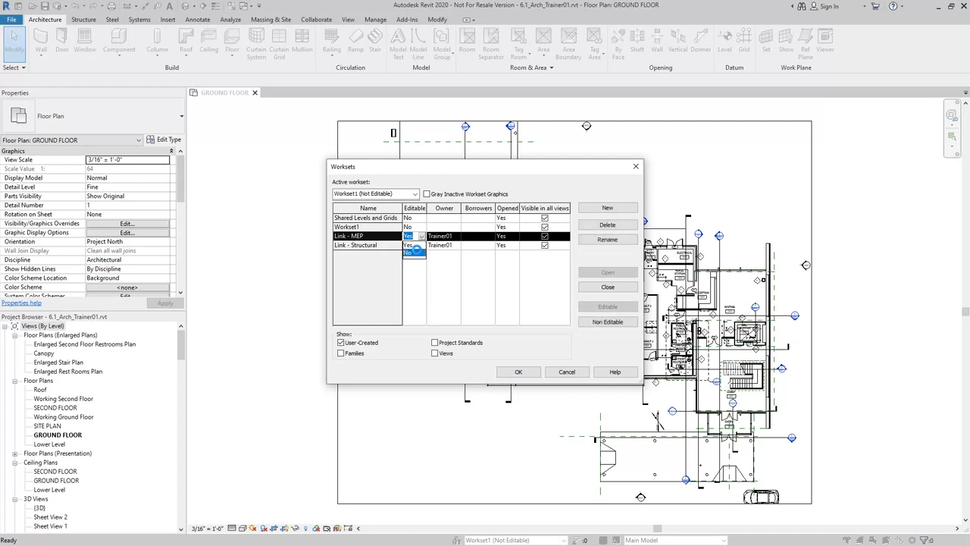
{"action": "left_click", "coordinate": [414, 252]}
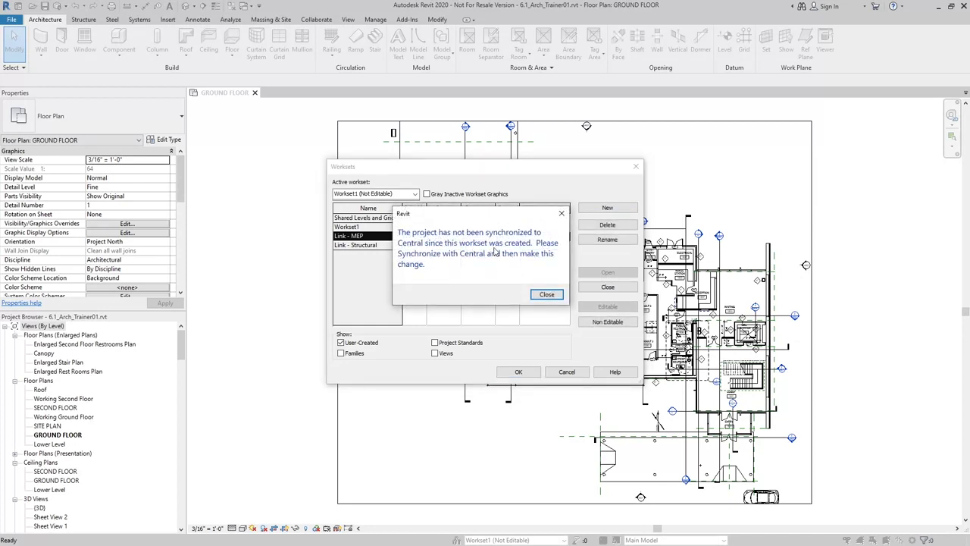
{"action": "left_click_drag", "start_coordinate": [491, 218], "coordinate": [565, 199]}
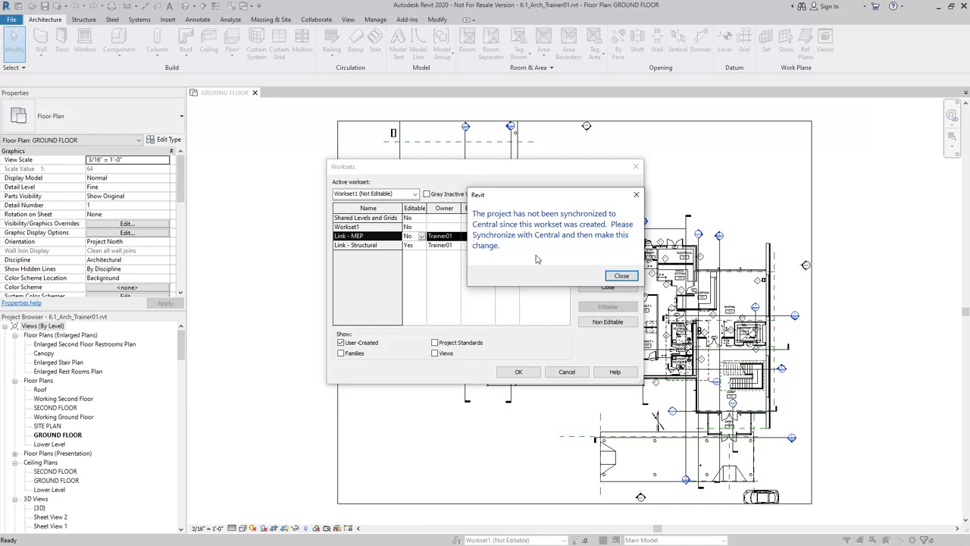
{"action": "left_click", "coordinate": [624, 277]}
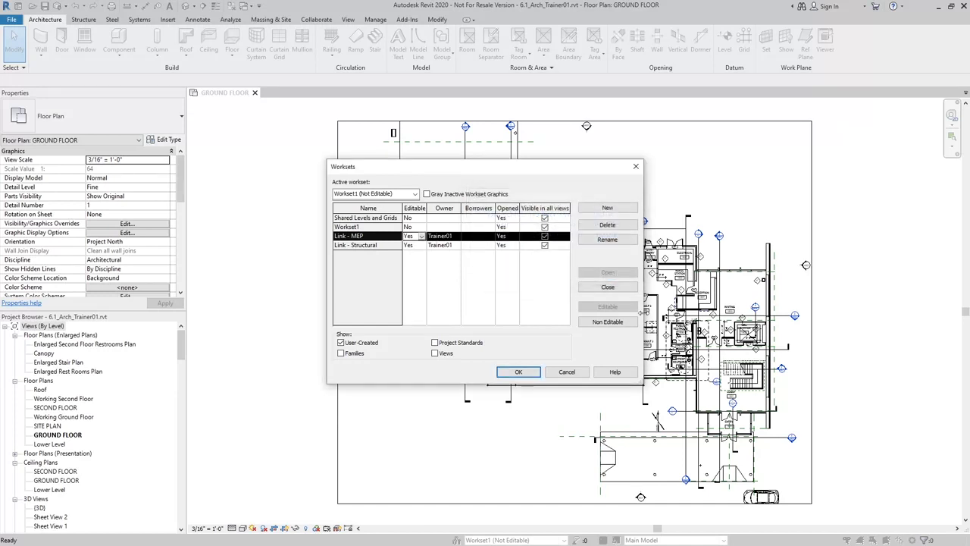
{"action": "left_click", "coordinate": [519, 372]}
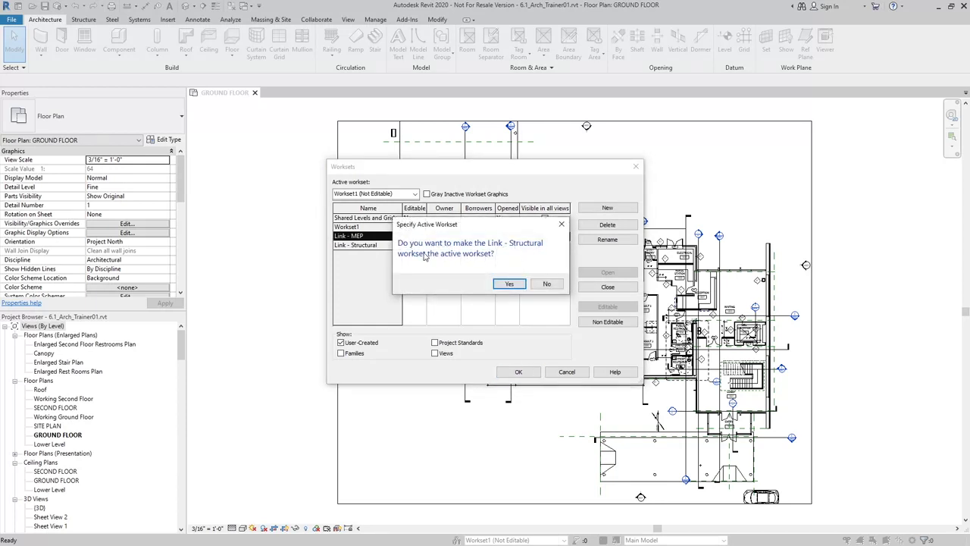
{"action": "left_click", "coordinate": [547, 284]}
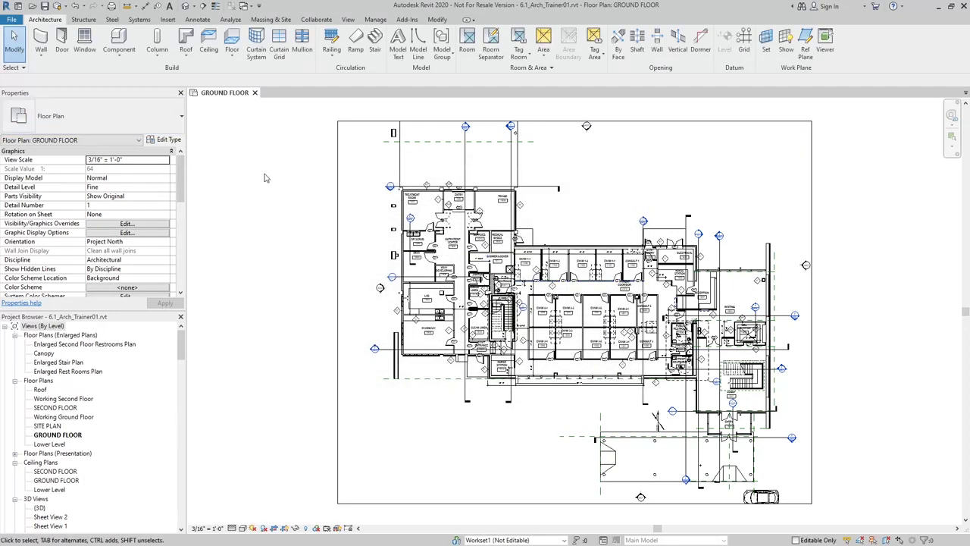
{"action": "left_click", "coordinate": [60, 6]}
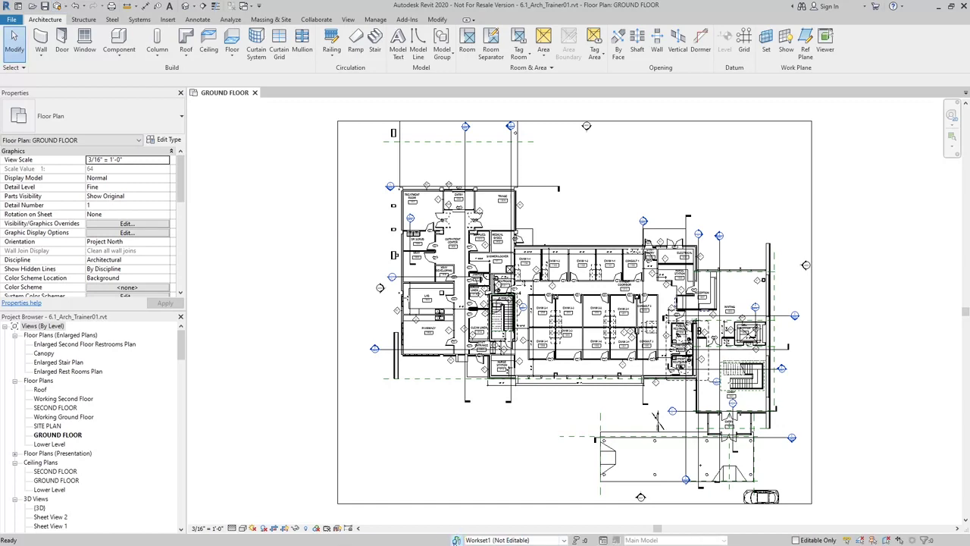
- Mark Link - MEP and Link - Structural as Non Editable in the Worksets dialog and confirm
{"action": "left_click", "coordinate": [457, 540]}
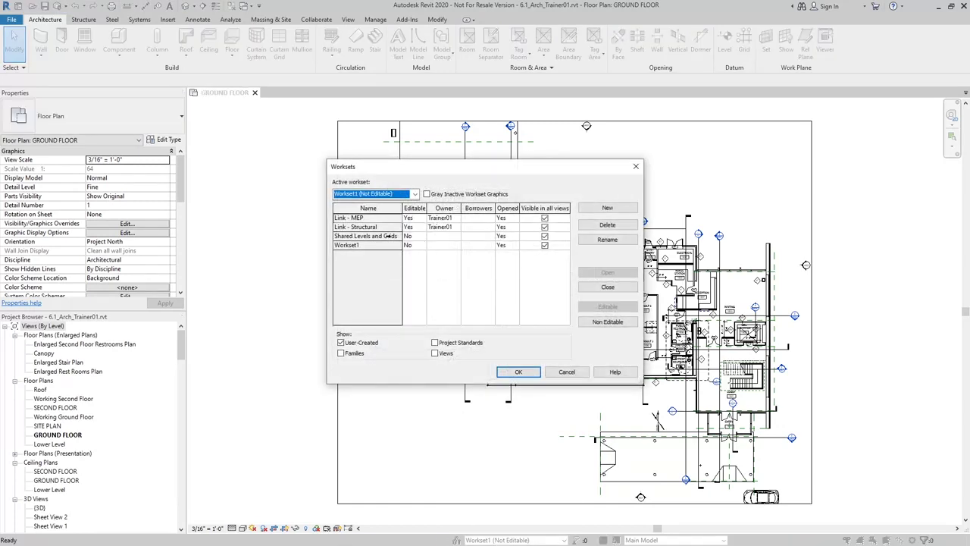
{"action": "left_click", "coordinate": [388, 236]}
{"action": "left_click", "coordinate": [416, 218]}
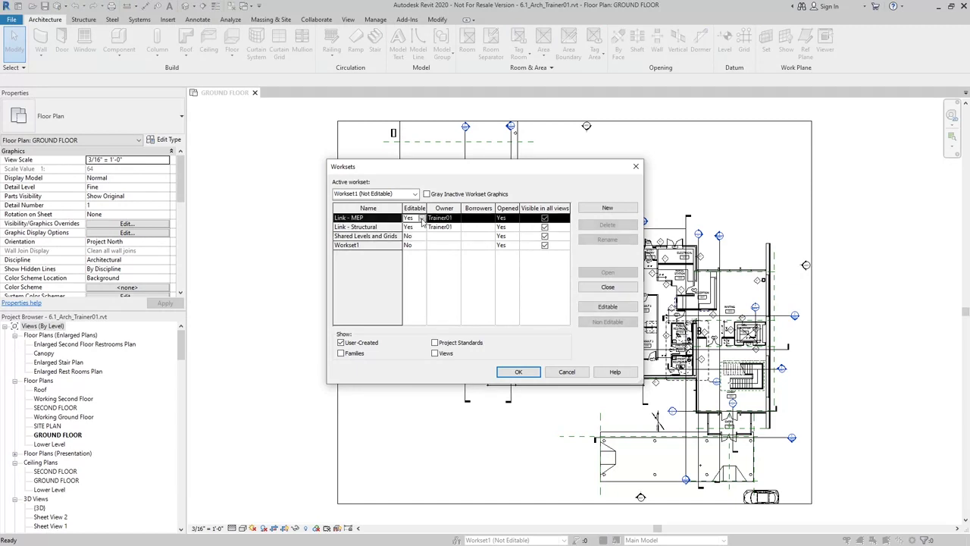
{"action": "left_click", "coordinate": [422, 218]}
{"action": "left_click", "coordinate": [611, 326]}
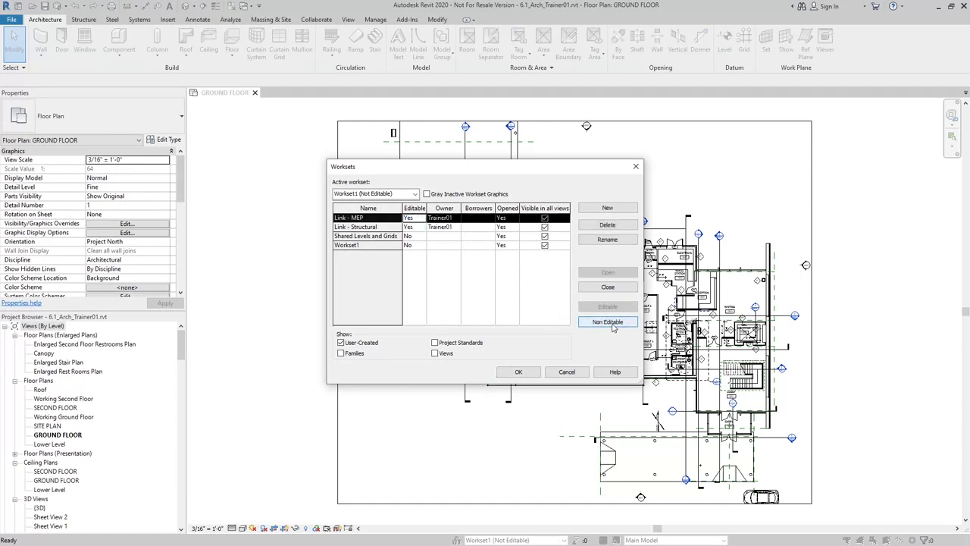
{"action": "left_click", "coordinate": [607, 323]}
{"action": "left_click", "coordinate": [416, 228]}
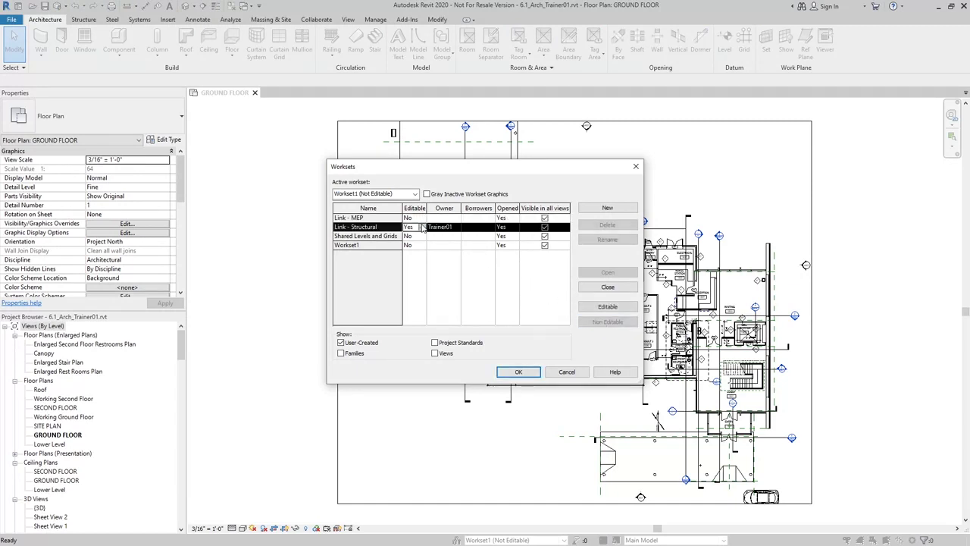
{"action": "left_click", "coordinate": [422, 227]}
{"action": "left_click", "coordinate": [599, 321]}
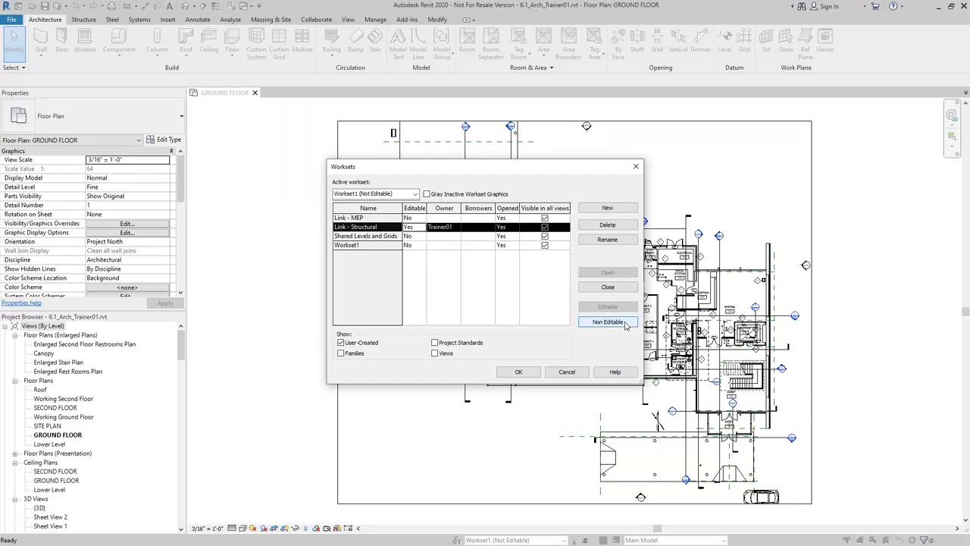
{"action": "left_click", "coordinate": [621, 326]}
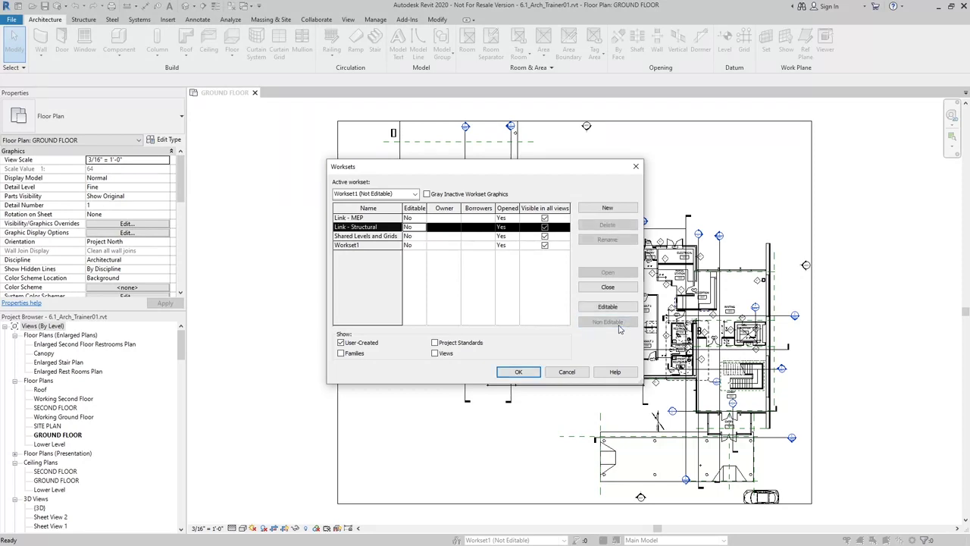
{"action": "left_click", "coordinate": [520, 372]}
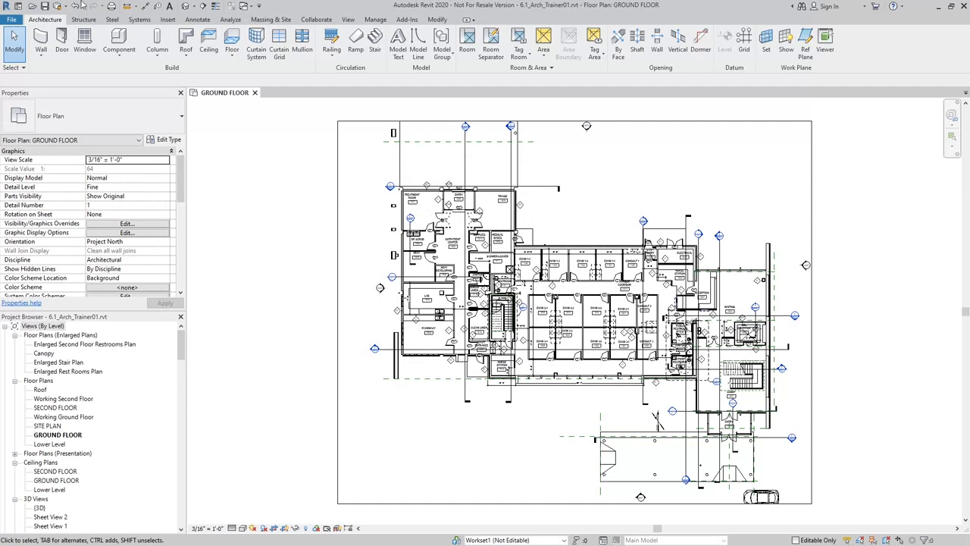